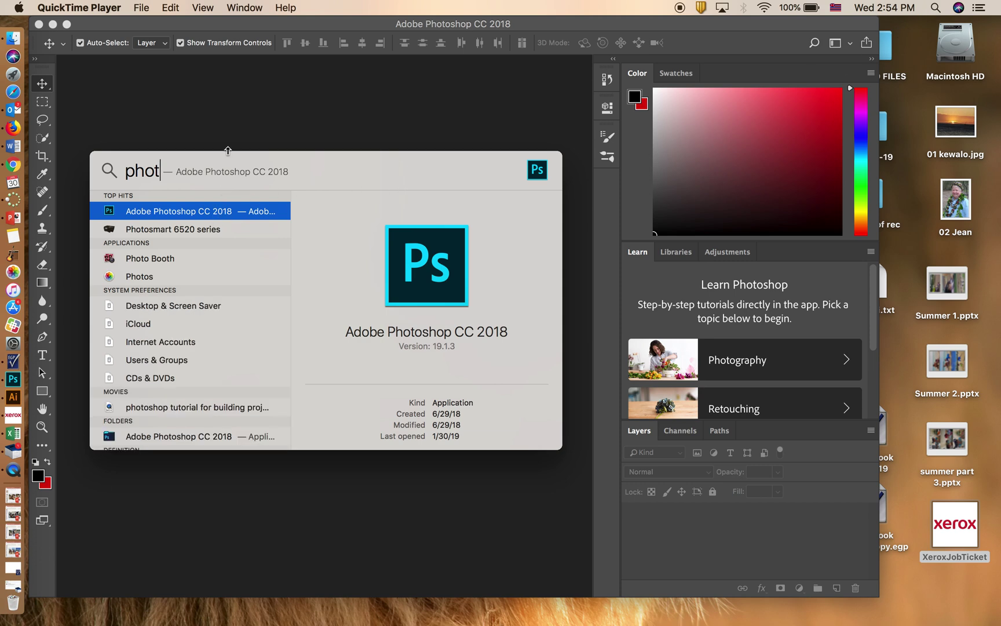
- Launch Adobe Photoshop CC 2018 and open 01 kewalo.jpg from the Desktop
key("Return")
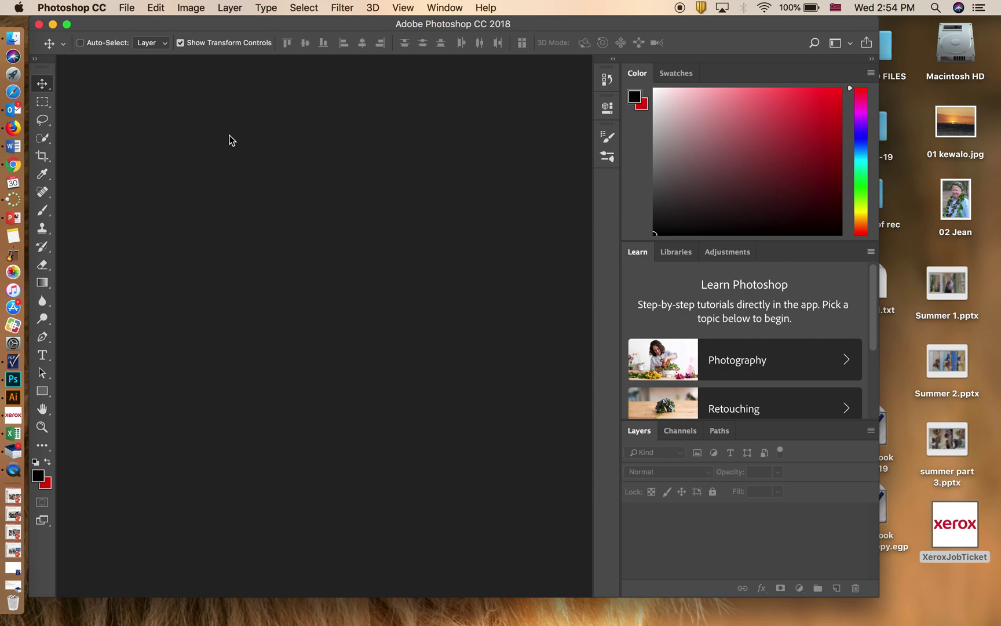
key("super+o")
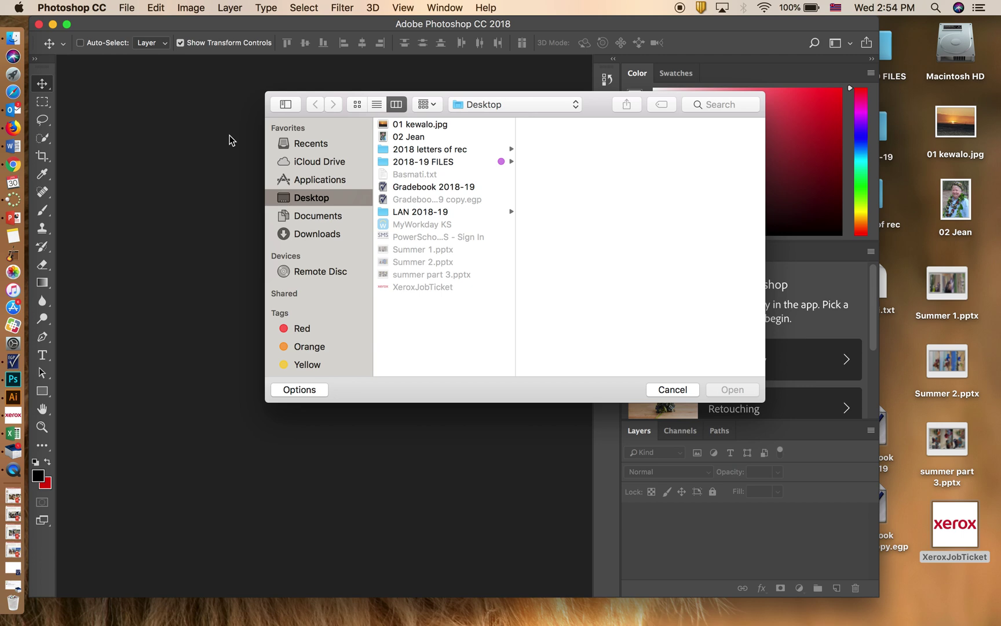
left_click(425, 125)
left_click(729, 391)
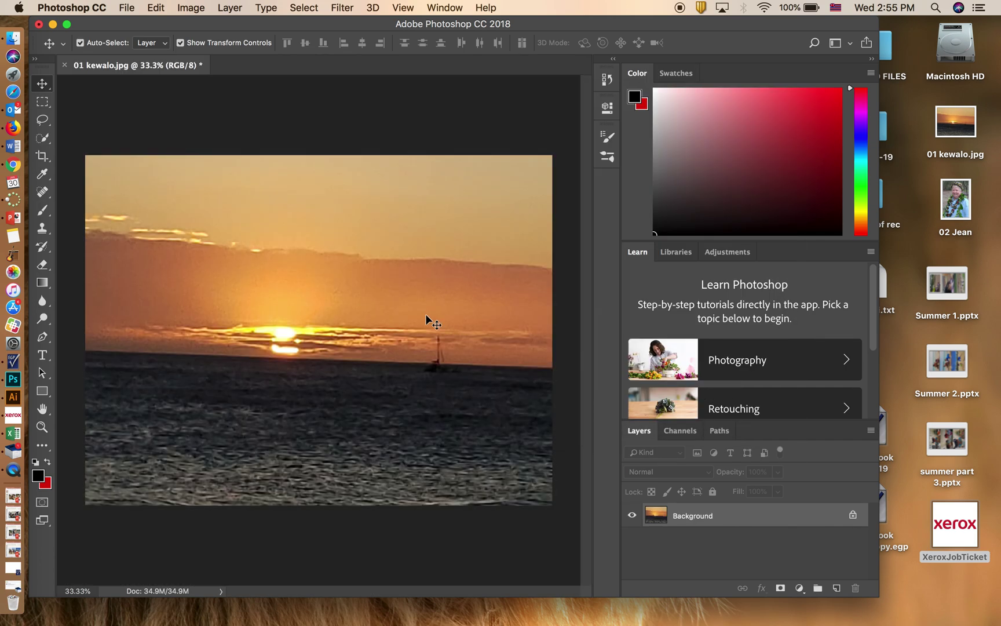
- Open the PNG portrait of the woman with leis from the Desktop as a second document
key("super+o")
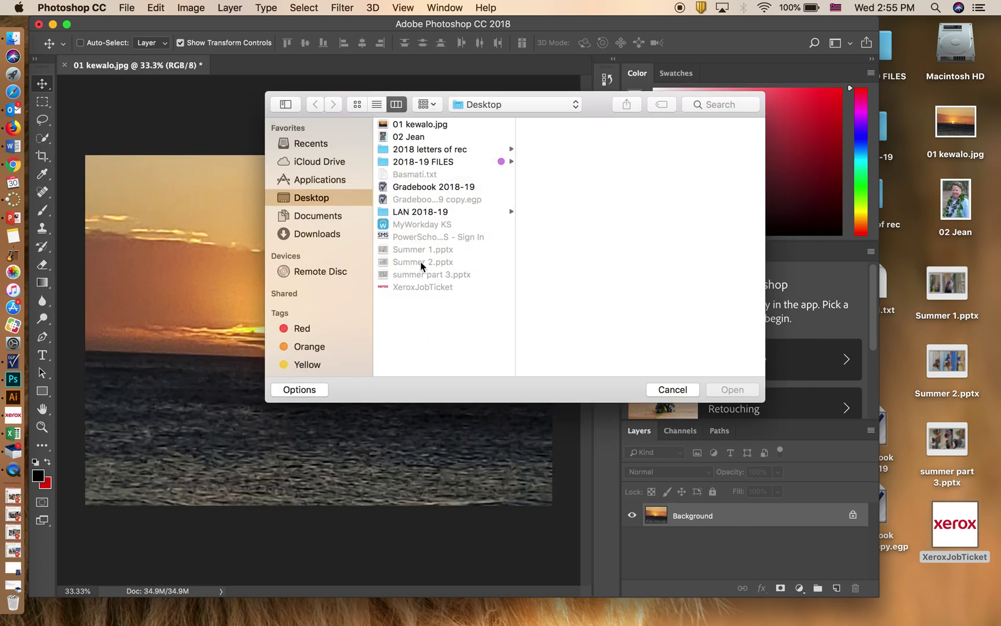
left_click(419, 139)
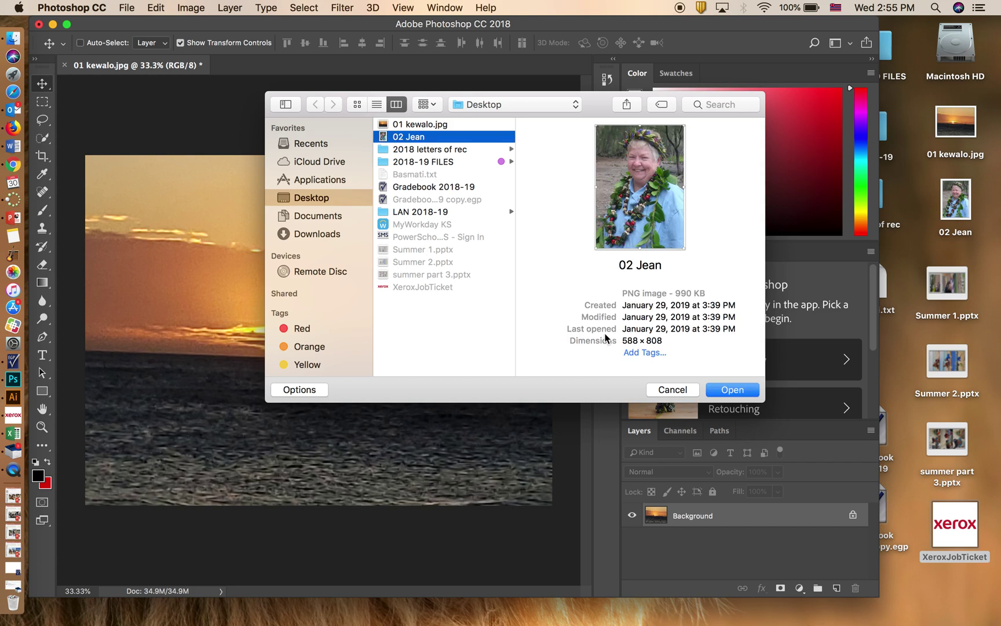
left_click(732, 390)
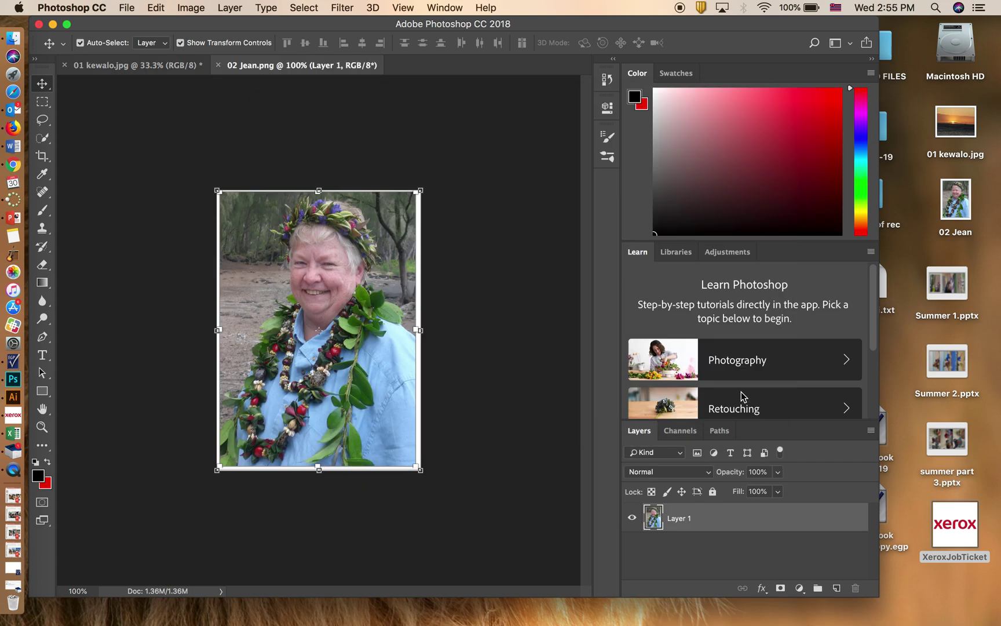
- Unlock the Background layer of the 01 kewalo.jpg sunset photo
left_click(168, 65)
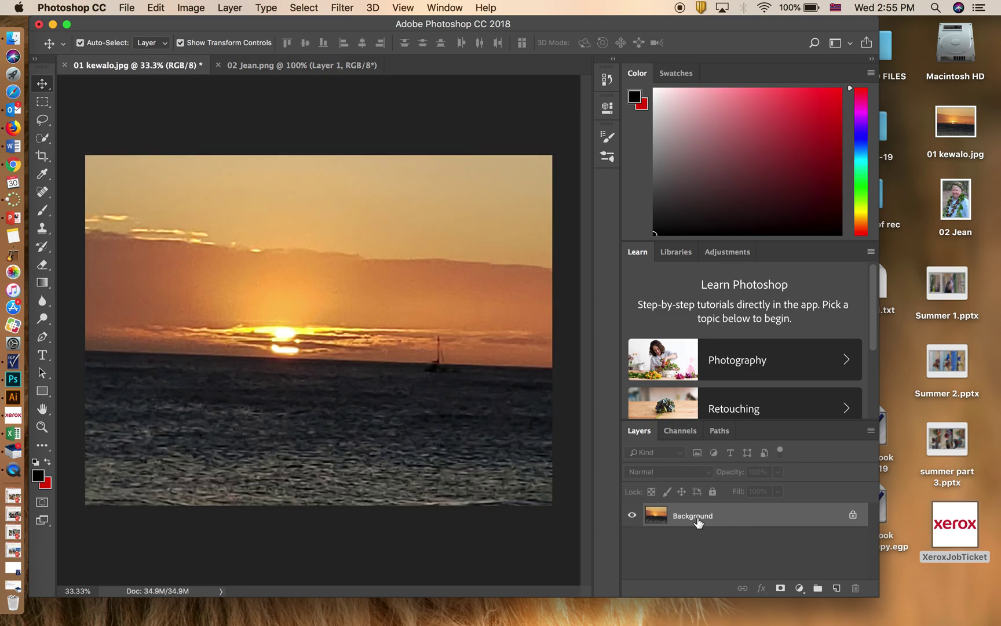
left_click(853, 515)
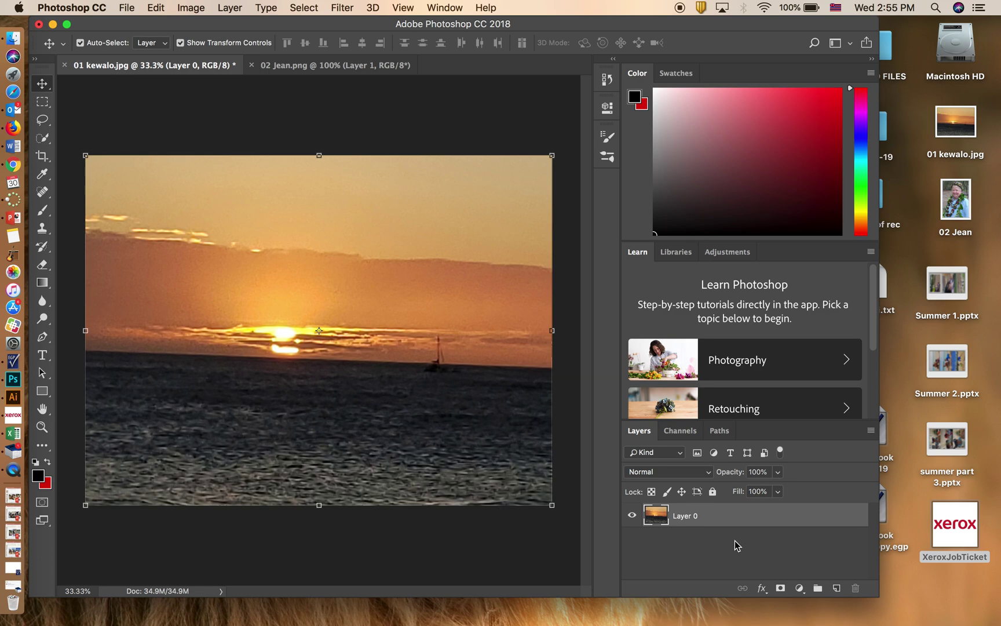
left_click(324, 65)
left_click(188, 68)
- Copy the entire portrait image and paste it as a new layer into 01 kewalo.jpg
left_click(304, 69)
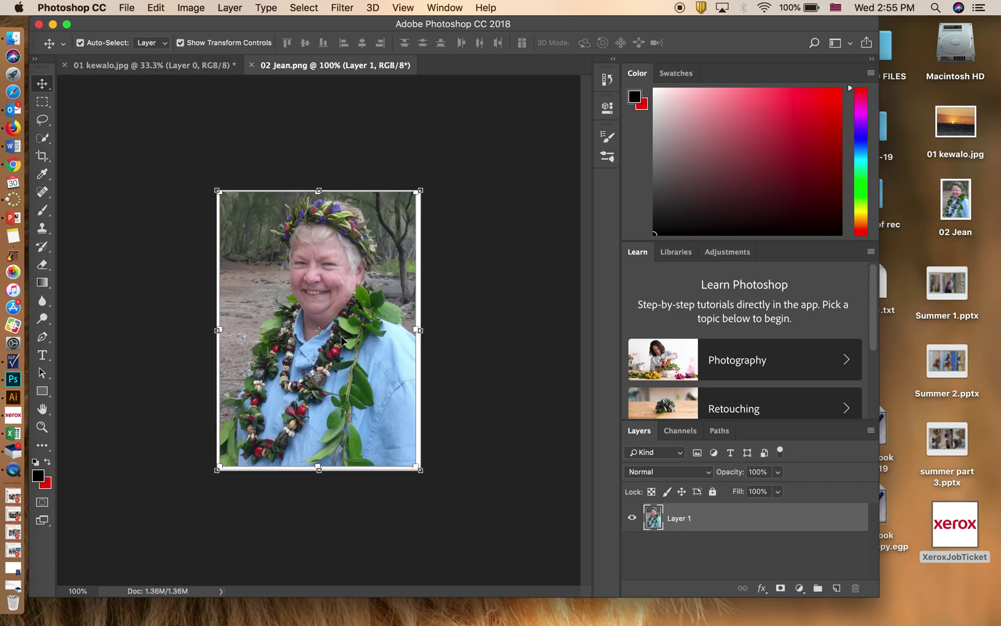
key("super+a")
left_click(167, 66)
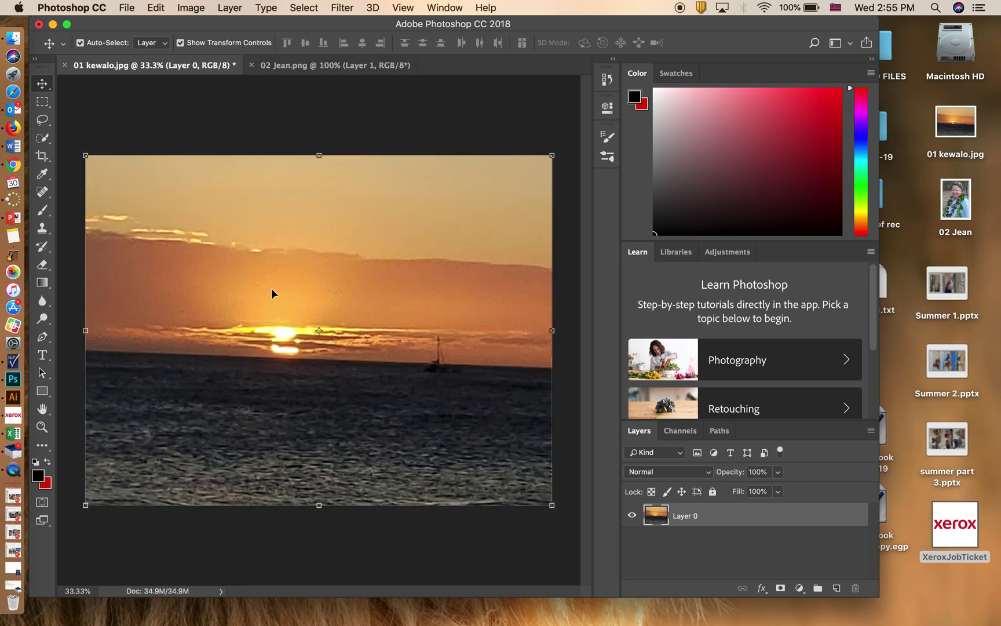
key("cmd+v")
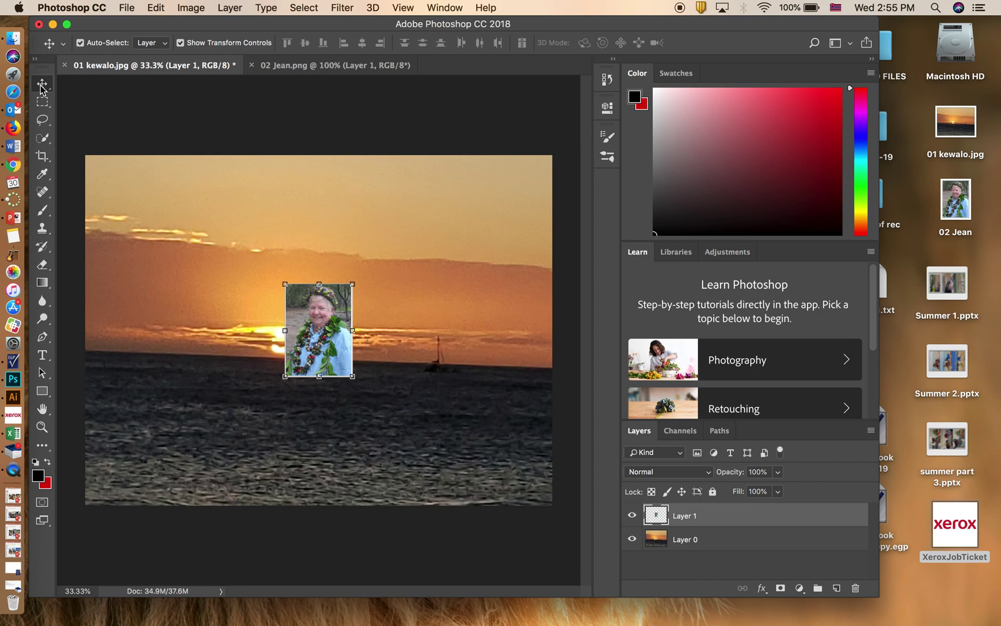
- Move the pasted portrait to the sunset's upper-left area, enlarge it to about 388% width and 314% height, and apply the transformation
left_click_drag(324, 322, 213, 231)
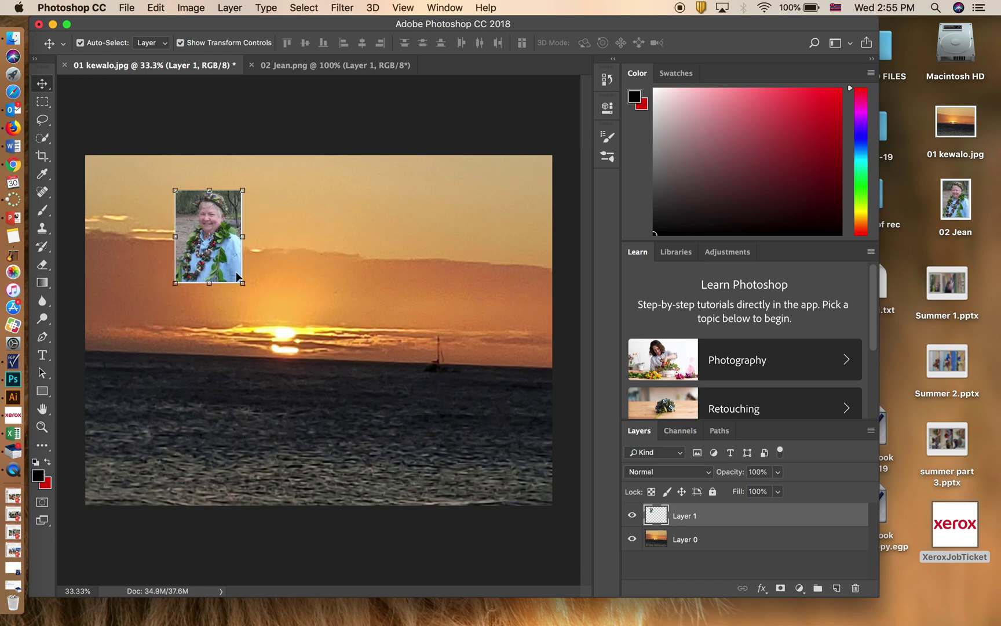
left_click_drag(238, 280, 439, 482)
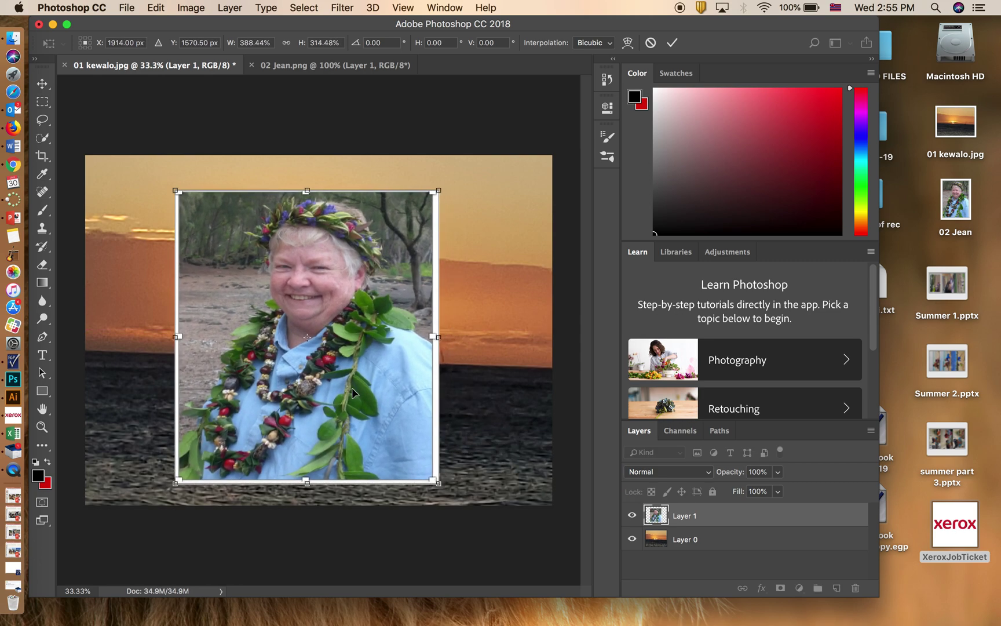
left_click(45, 267)
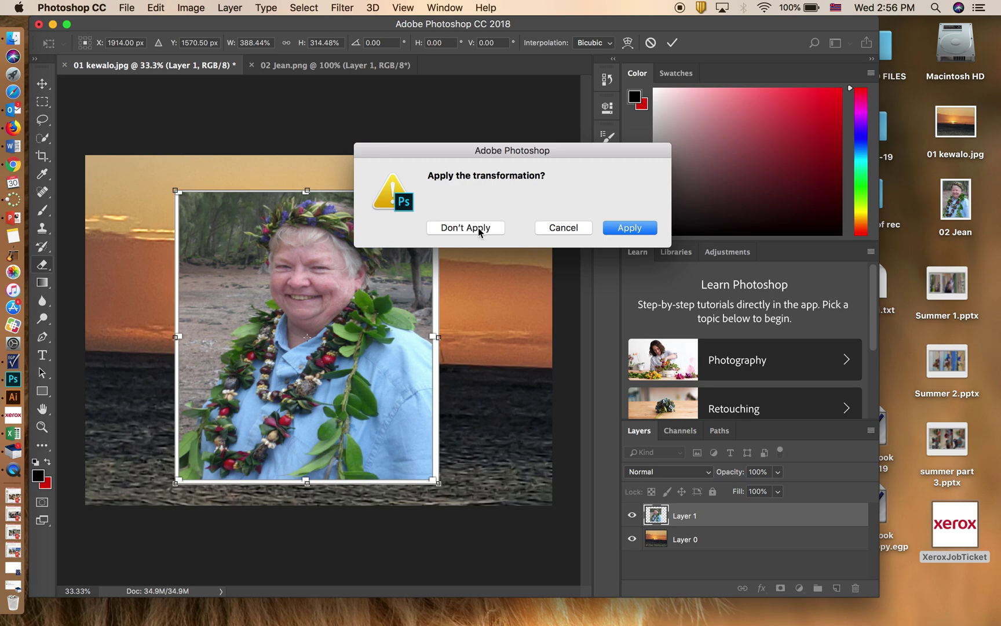
left_click(629, 228)
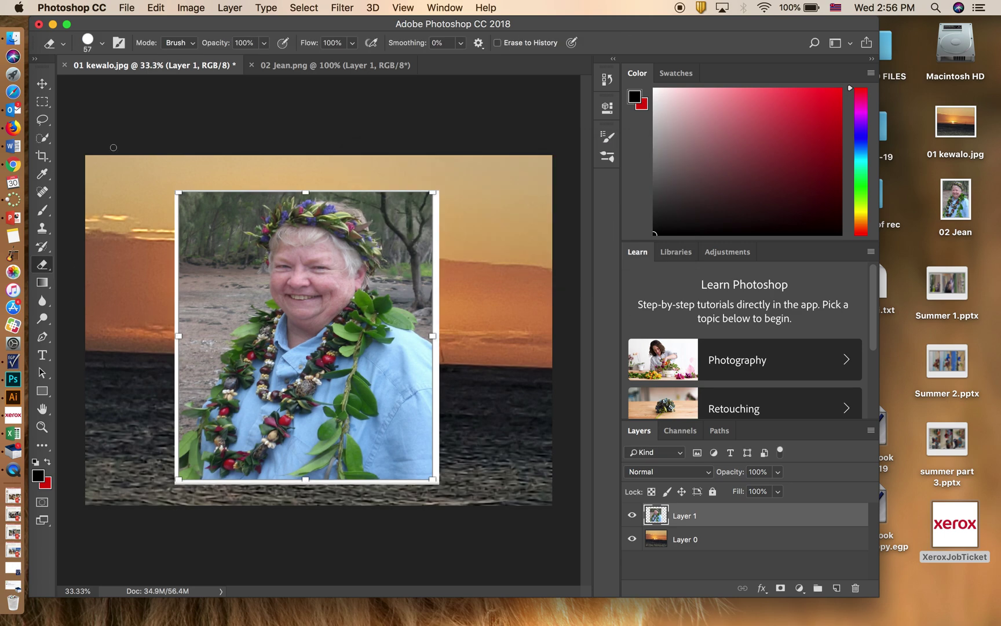
- Set the Eraser size to 172 px and roughly erase the portrait's background around the woman
left_click(100, 44)
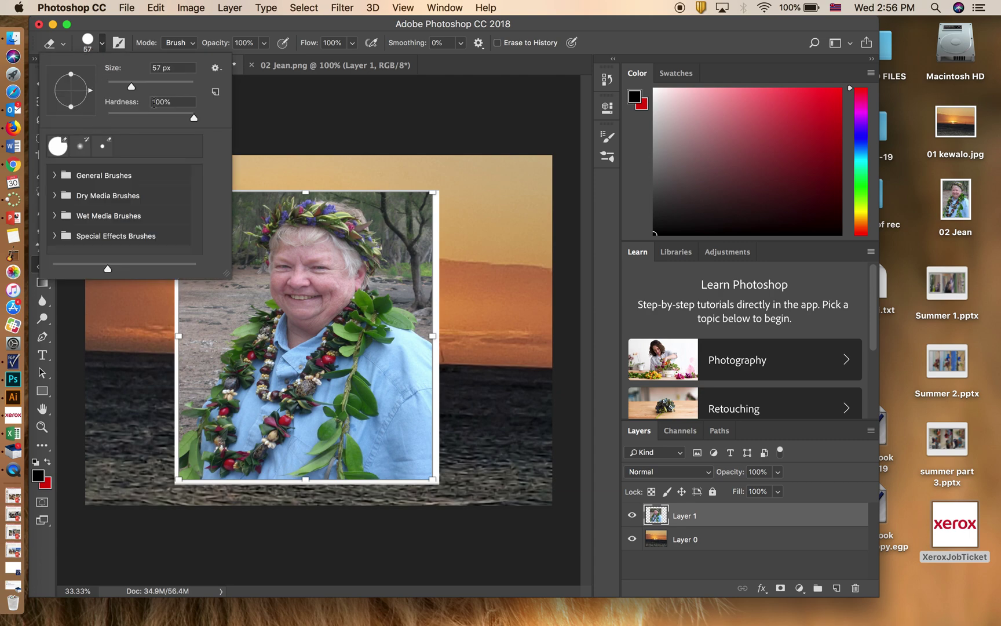
left_click_drag(150, 88, 160, 87)
left_click(189, 86)
left_click(166, 86)
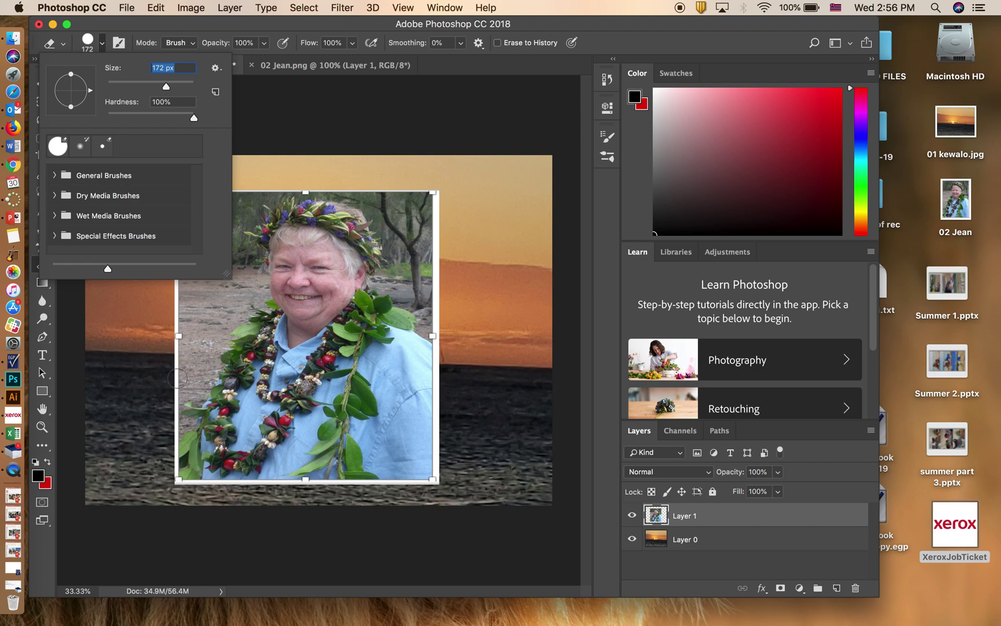
left_click(171, 386)
left_click_drag(189, 345, 194, 312)
mouse_move(172, 402)
left_mouse_down()
mouse_move(200, 297)
mouse_move(179, 299)
mouse_move(170, 331)
mouse_move(186, 254)
mouse_move(177, 190)
mouse_move(162, 263)
mouse_move(221, 203)
mouse_move(206, 197)
mouse_move(253, 200)
mouse_move(209, 231)
mouse_move(217, 226)
mouse_move(198, 284)
mouse_move(214, 215)
mouse_move(189, 282)
mouse_move(233, 225)
mouse_move(237, 248)
mouse_move(266, 192)
mouse_move(286, 179)
mouse_move(298, 187)
mouse_move(280, 192)
mouse_move(313, 180)
mouse_move(308, 188)
mouse_move(371, 203)
mouse_move(389, 236)
mouse_move(382, 275)
mouse_move(413, 295)
mouse_move(443, 351)
mouse_move(438, 420)
mouse_move(473, 387)
mouse_move(432, 471)
mouse_move(339, 481)
mouse_move(253, 465)
mouse_move(191, 426)
mouse_move(181, 400)
left_mouse_up()
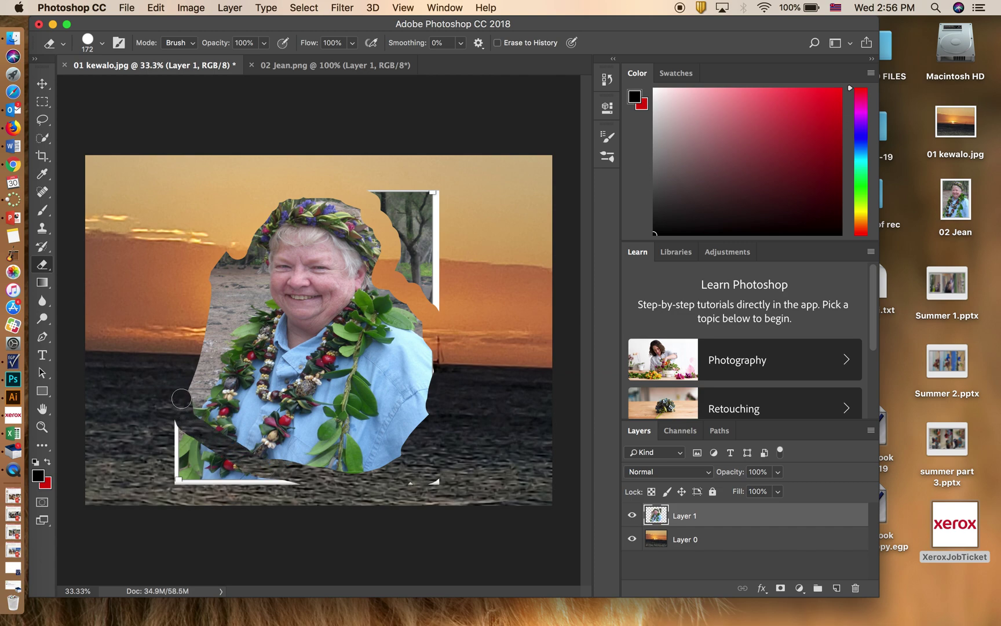
- Enlarge the Eraser to 412 px and erase the remaining background and white border pieces around the portrait
left_click(102, 42)
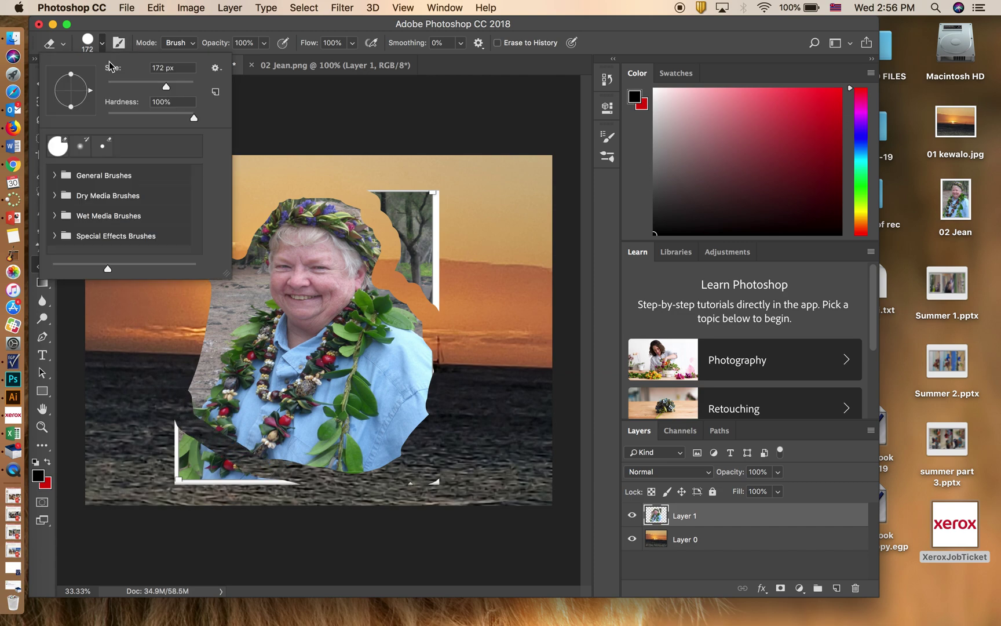
left_click_drag(171, 86, 182, 87)
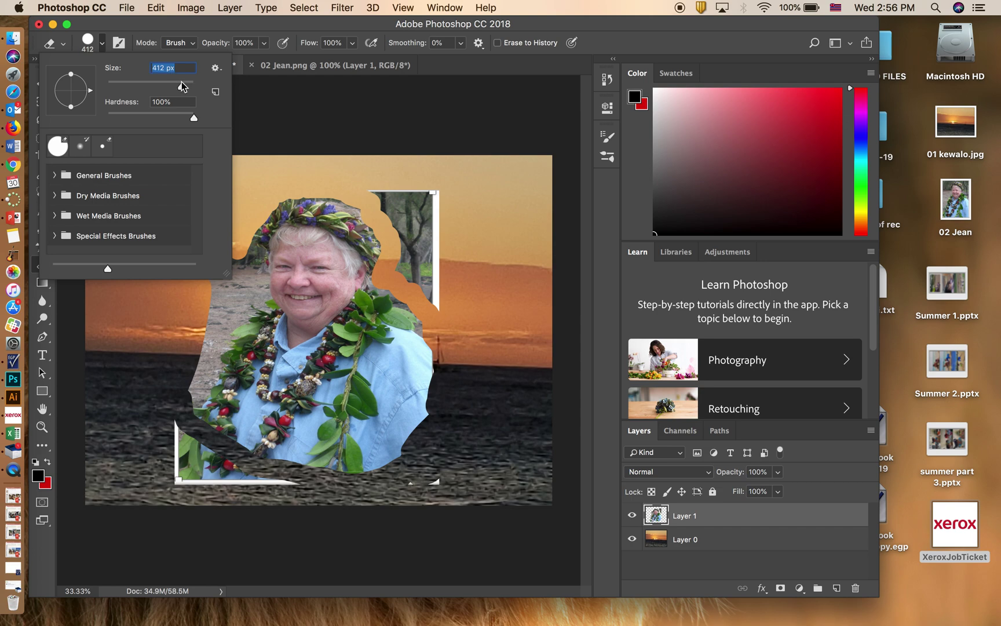
left_click(152, 374)
mouse_move(154, 382)
left_mouse_down()
mouse_move(164, 484)
mouse_move(179, 439)
mouse_move(196, 469)
mouse_move(276, 482)
mouse_move(384, 466)
mouse_move(419, 437)
mouse_move(443, 330)
mouse_move(413, 186)
mouse_move(396, 188)
mouse_move(419, 262)
mouse_move(386, 191)
mouse_move(443, 204)
mouse_move(361, 162)
mouse_move(235, 206)
mouse_move(182, 400)
mouse_move(148, 445)
left_mouse_up()
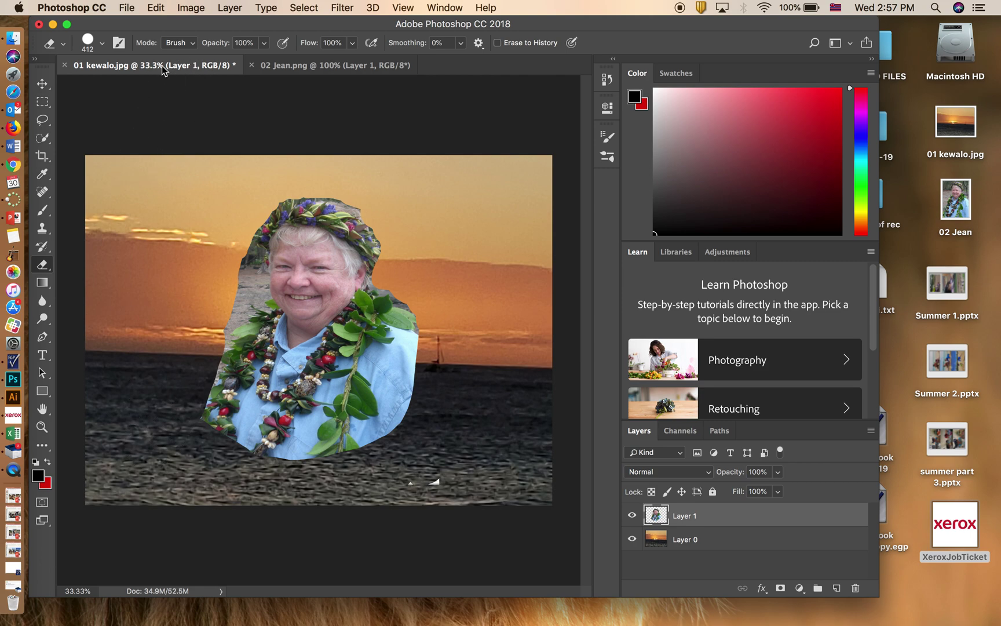
- Set the Eraser size to 81 px and erase the leftover background beside the woman's face and shoulder
left_click(102, 44)
type("81")
key("Return")
mouse_move(251, 303)
left_mouse_down()
mouse_move(262, 293)
mouse_move(249, 250)
mouse_move(242, 288)
mouse_move(242, 267)
mouse_move(243, 289)
mouse_move(260, 299)
mouse_move(228, 337)
left_mouse_up()
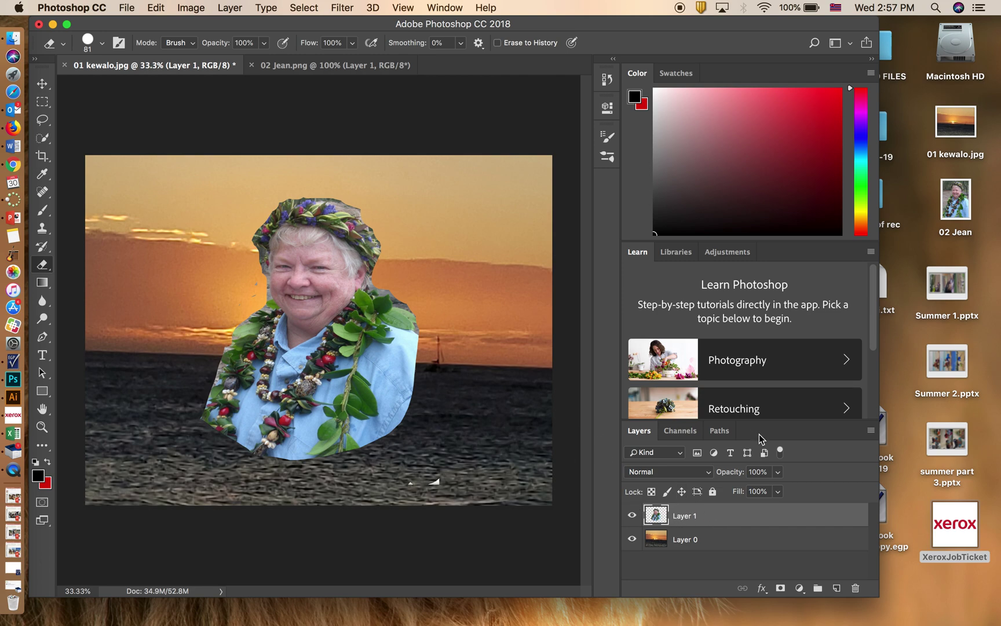
- Lower the opacity of the portrait layer, Layer 1, to 35%
left_click(778, 472)
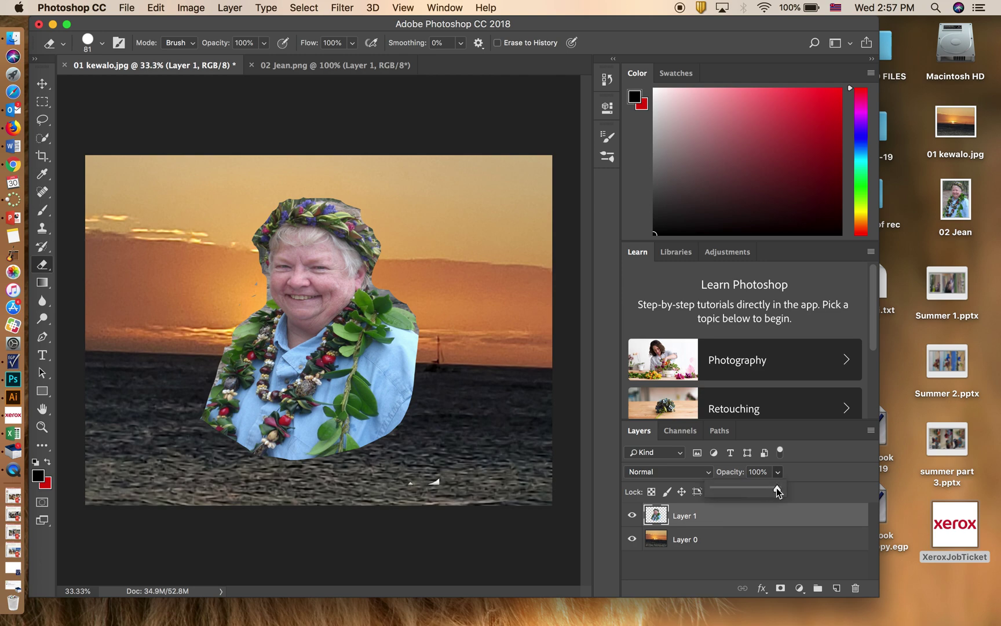
mouse_move(746, 488)
left_mouse_down()
mouse_move(733, 488)
mouse_move(741, 490)
left_mouse_up()
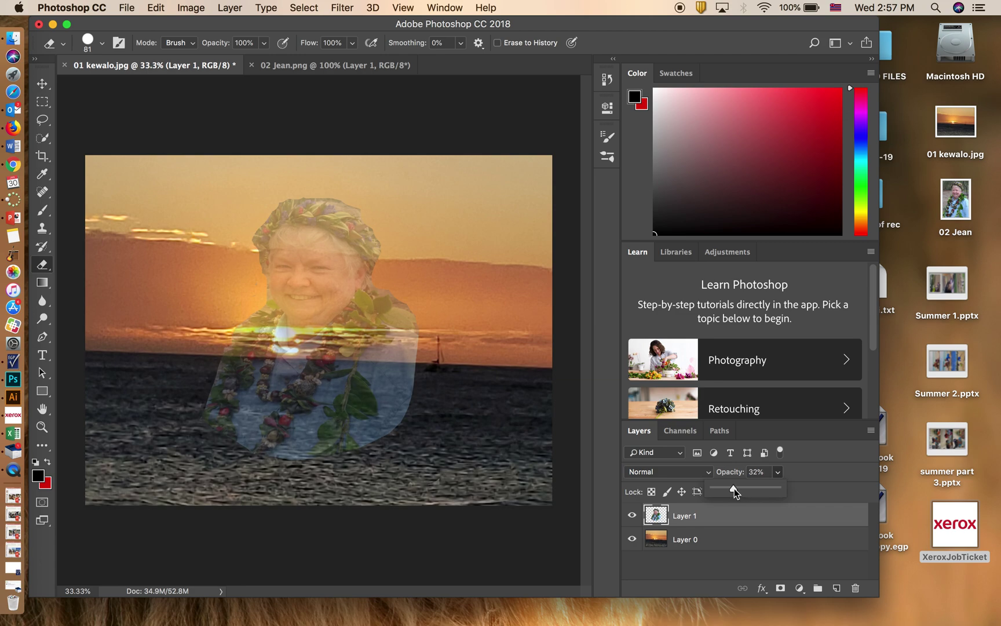
left_click_drag(738, 487, 739, 488)
- Undo the stray eraser spot on the portrait's face in 01 kewalo.jpg
left_click(336, 65)
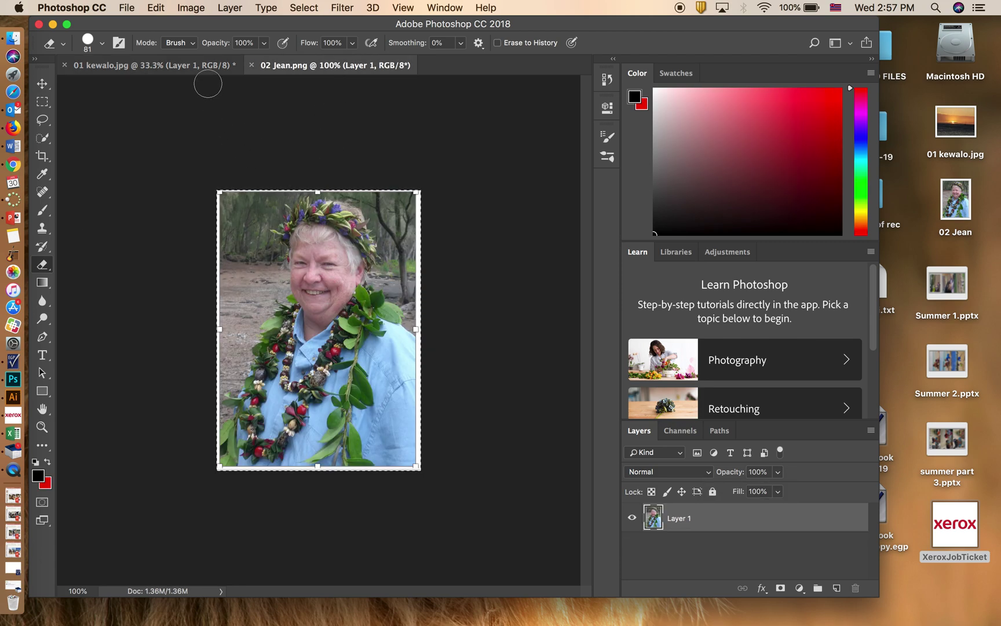
left_click(203, 66)
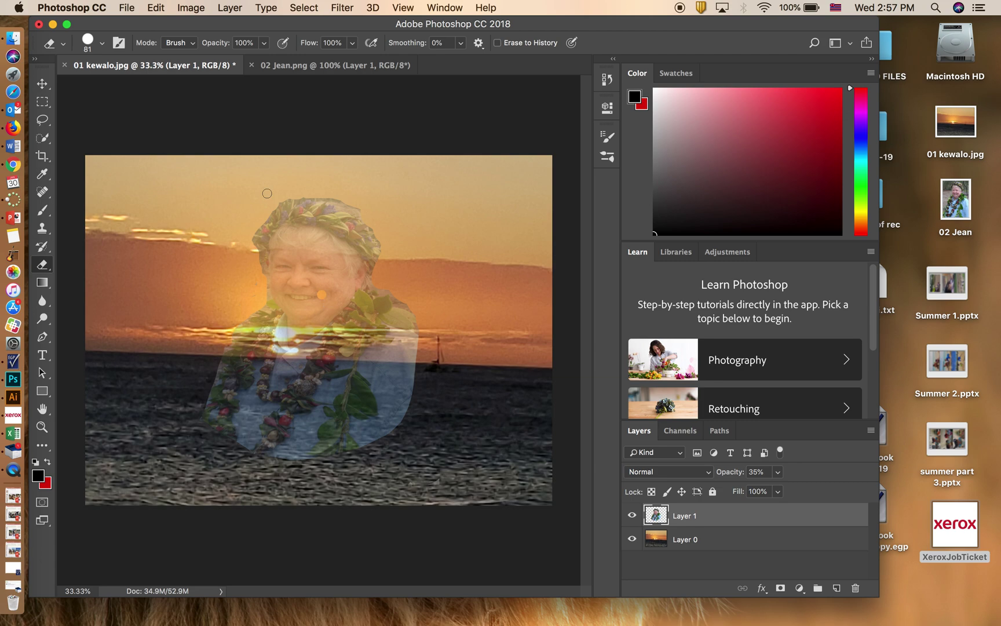
left_click(156, 8)
left_click(168, 20)
- Move the faded portrait up and right over the sunset, and try scaling it to about 102% width and 104% height
left_click(42, 84)
left_click_drag(297, 291, 355, 262)
left_click_drag(497, 453, 503, 466)
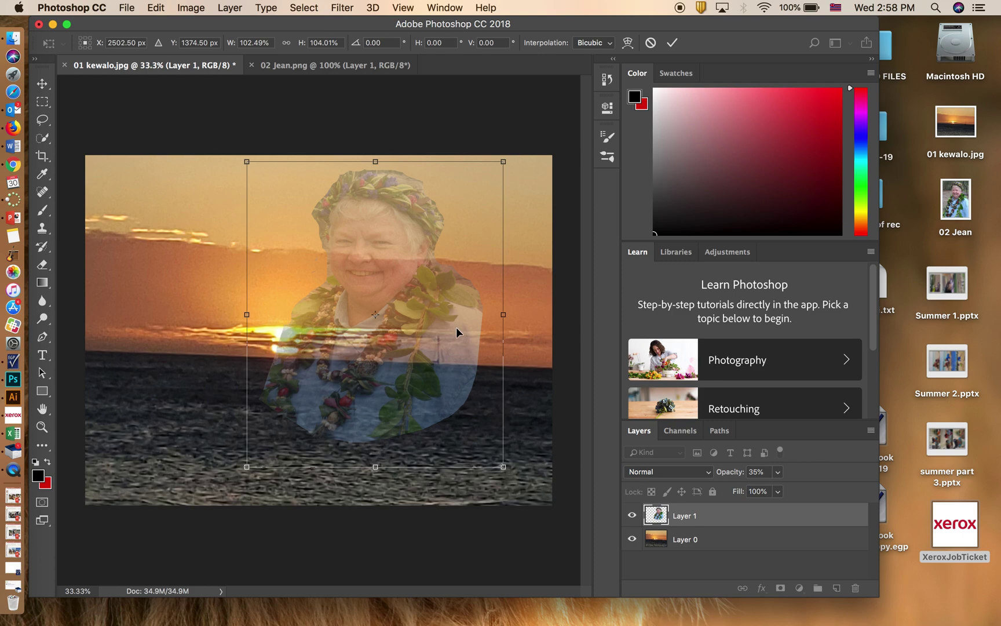
left_click(306, 69)
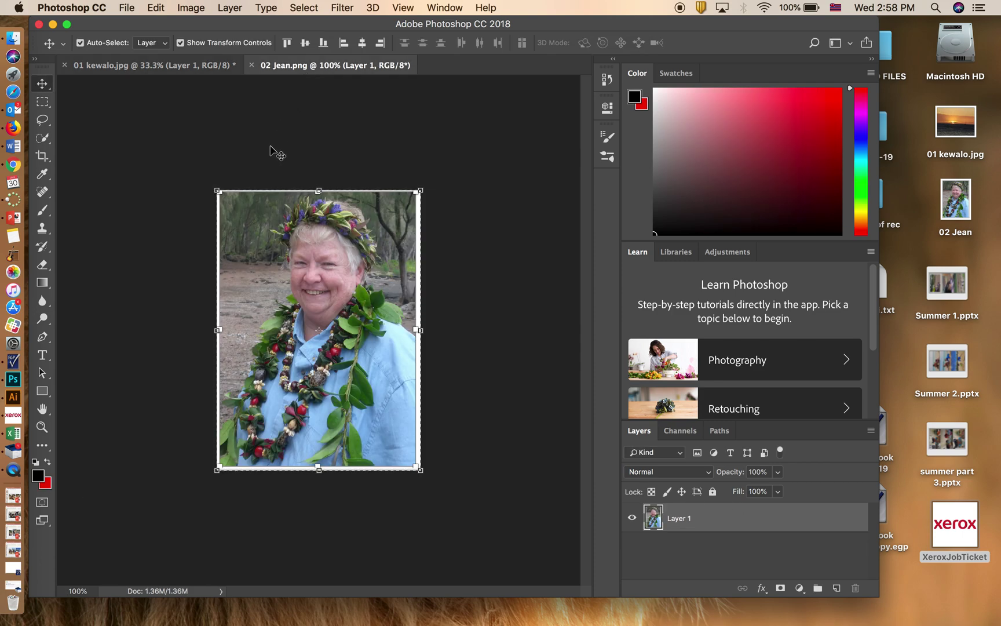
left_click(197, 65)
- Add a new layer directly above the sunset layer and turn it into a solid yellow colour fill, e6d730
left_click(218, 268)
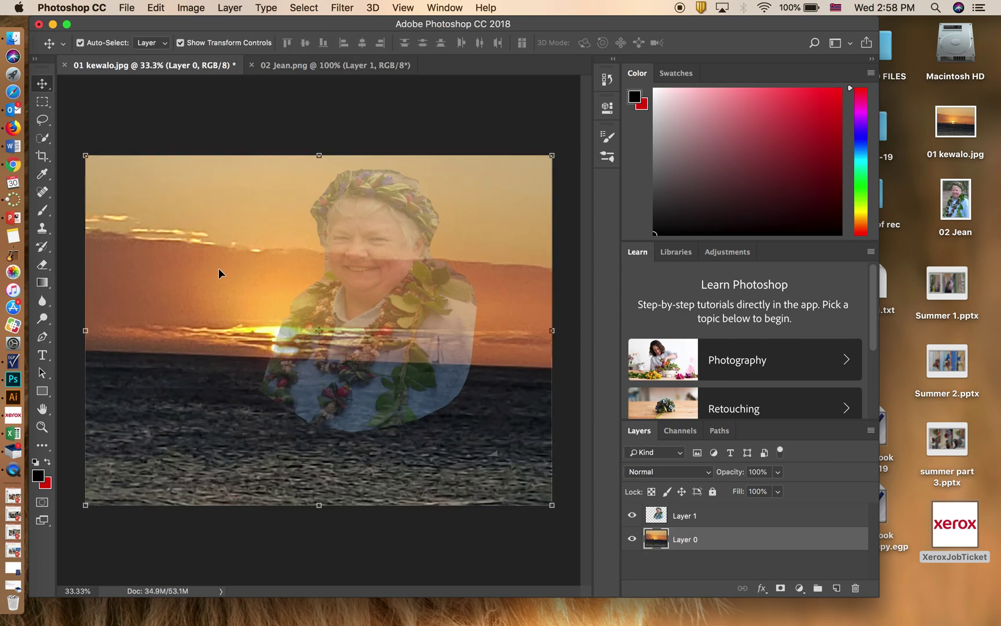
left_click(837, 589)
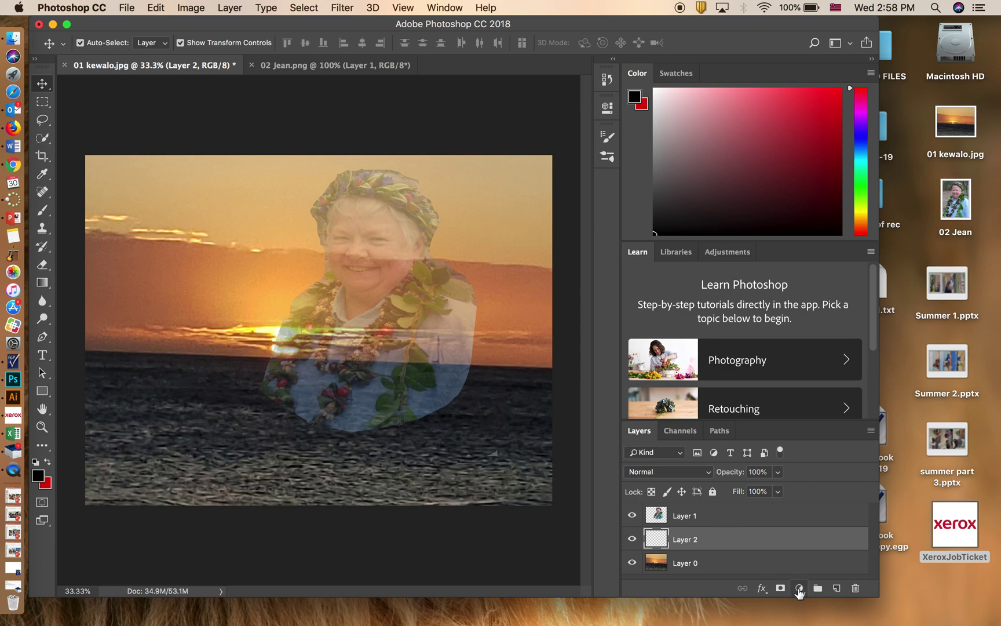
left_click(799, 589)
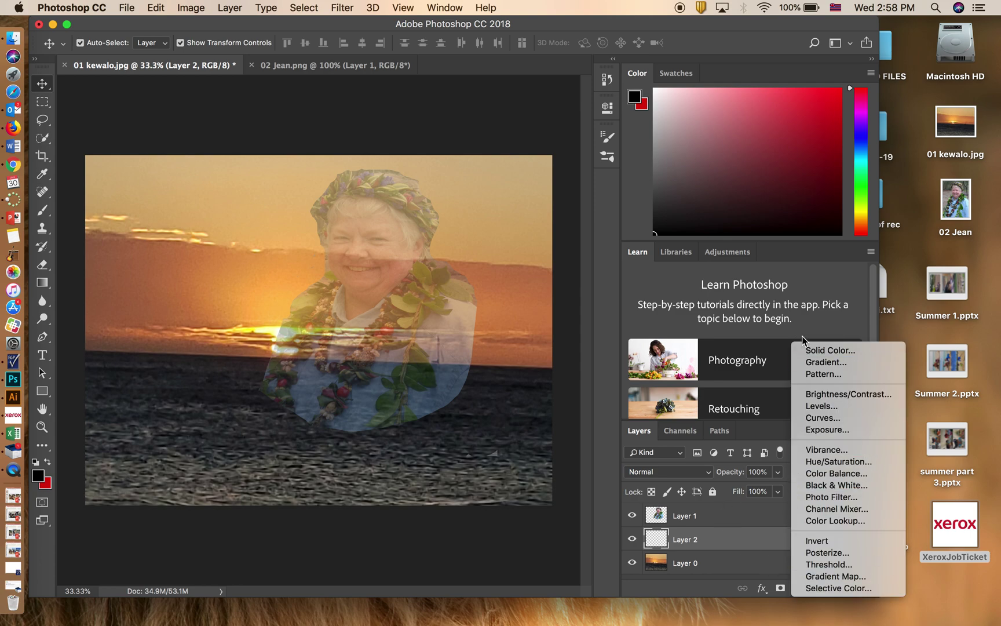
left_click(817, 350)
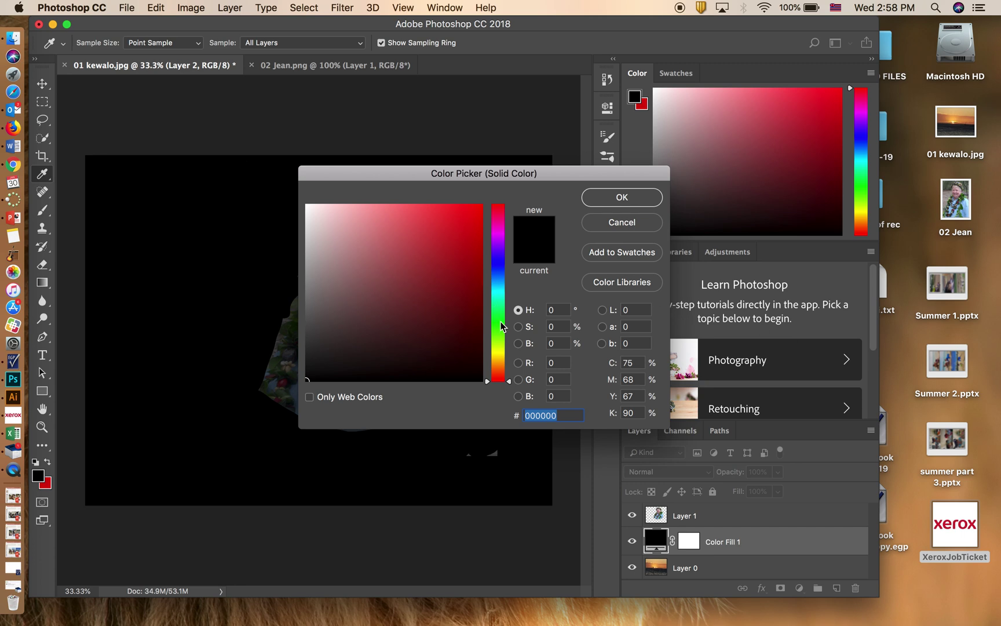
left_click(498, 354)
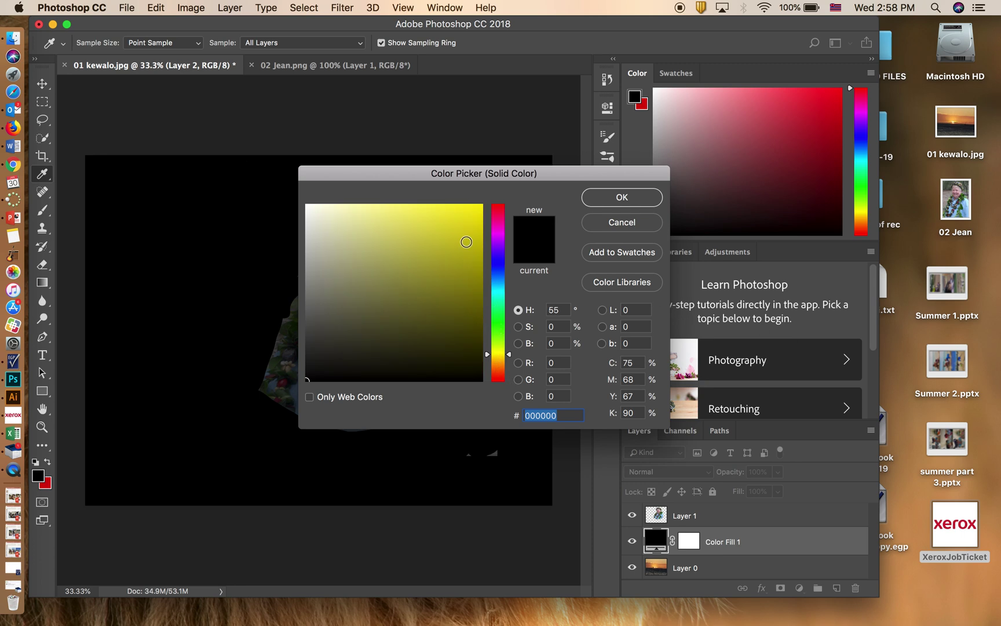
left_click(446, 222)
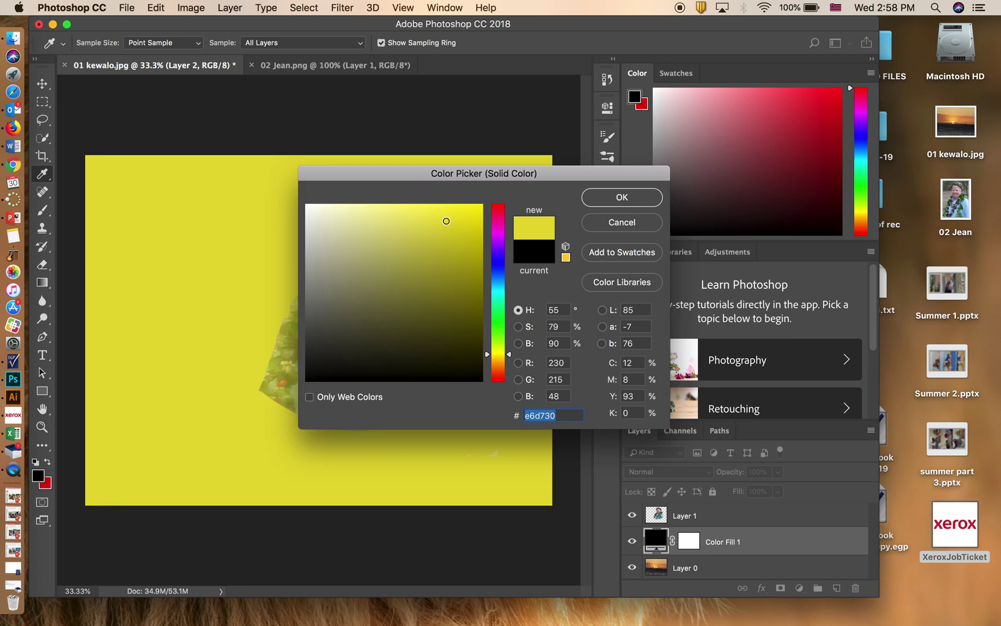
left_click(617, 201)
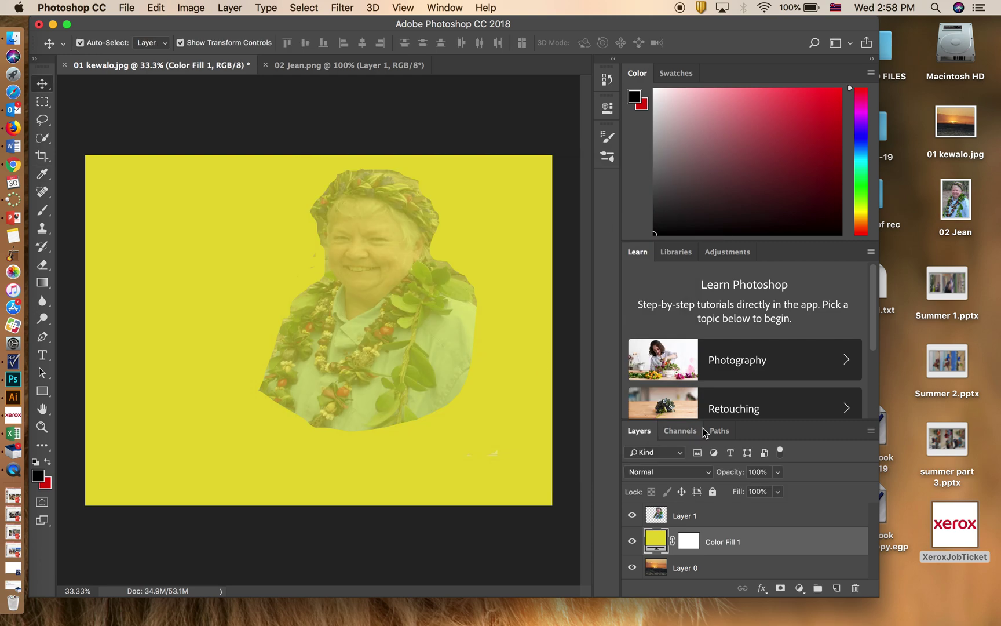
- Lower the opacity of the yellow colour fill layer to 17%
left_click(777, 472)
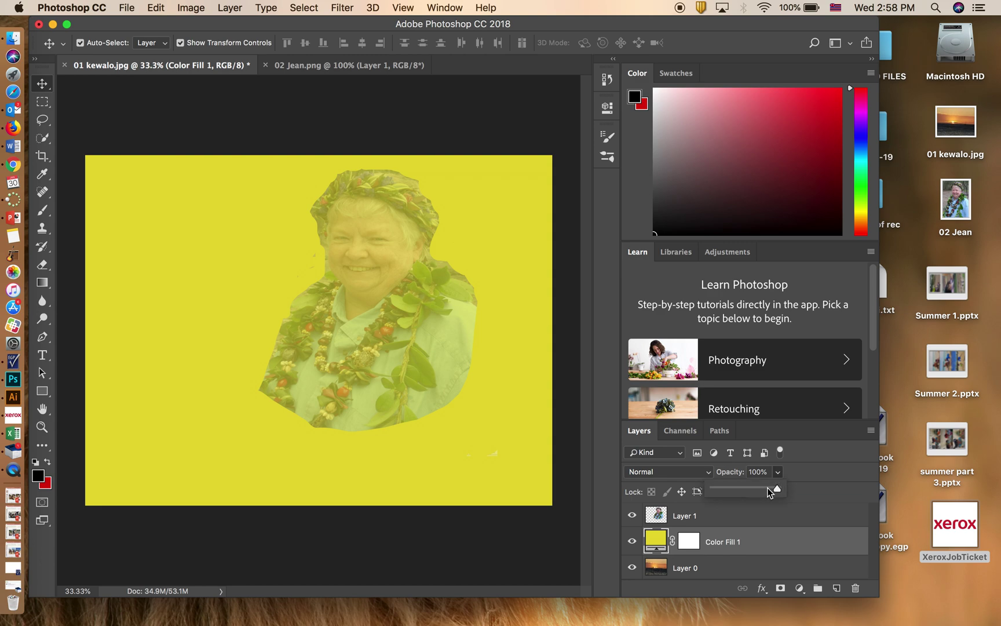
left_click_drag(762, 490, 723, 488)
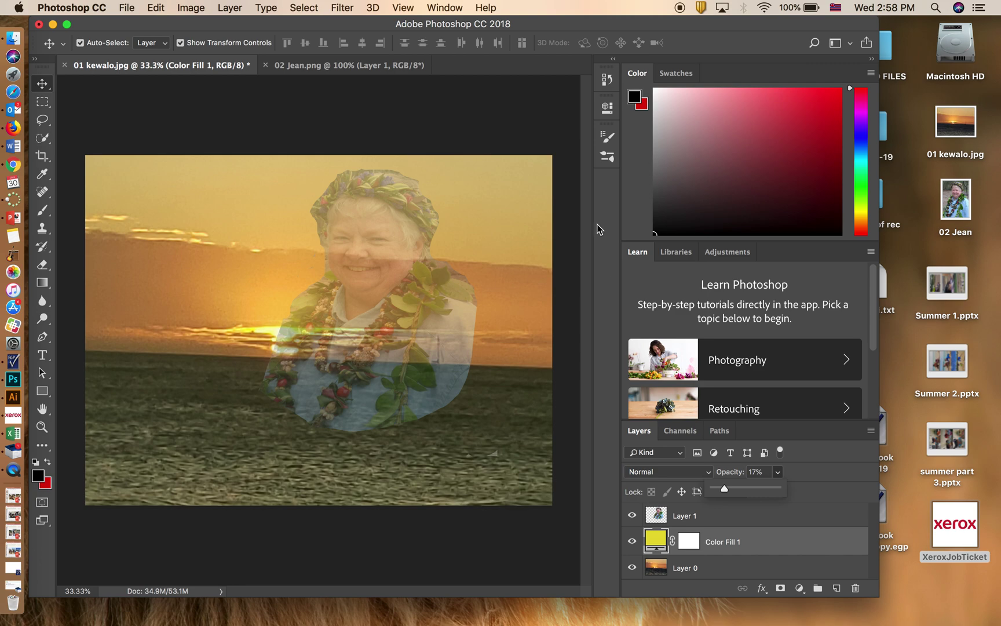
- Save the composite to the Desktop as photo1.psd in Photoshop format with layers kept and Maximize Compatibility on
left_click(126, 8)
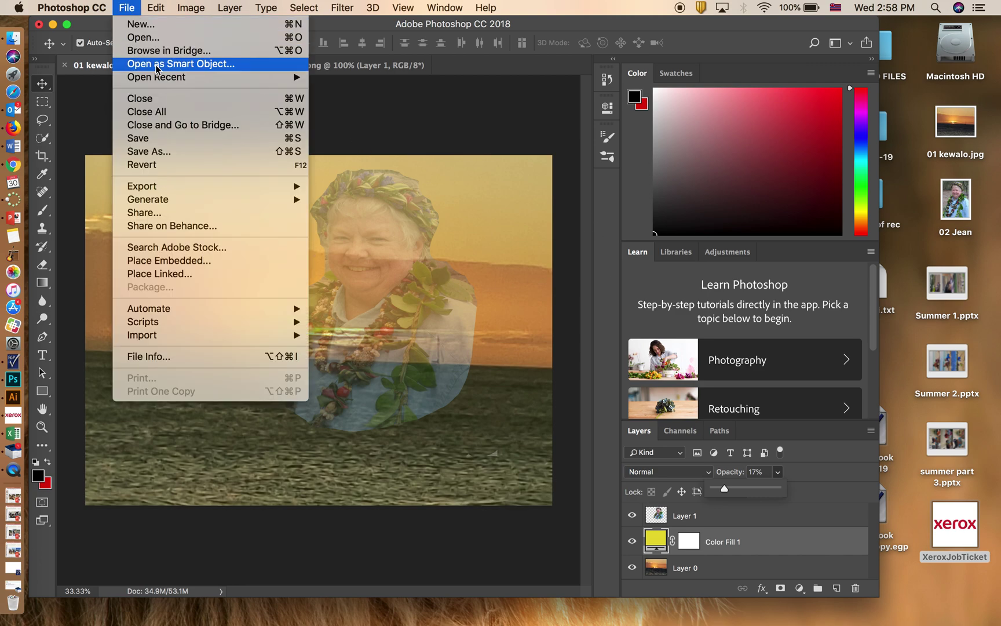
left_click(168, 152)
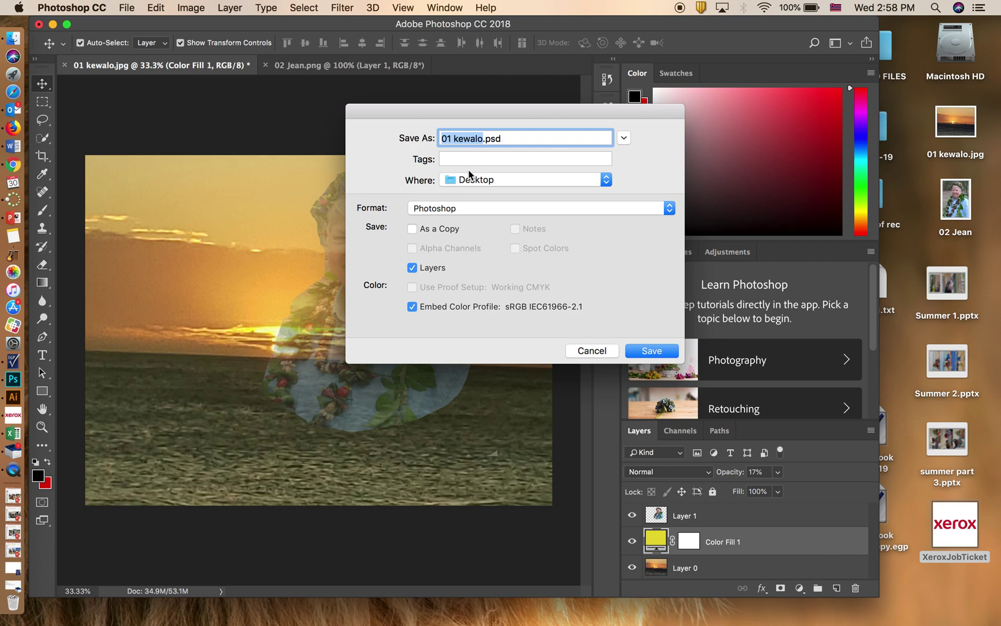
type("photo1")
left_click(652, 351)
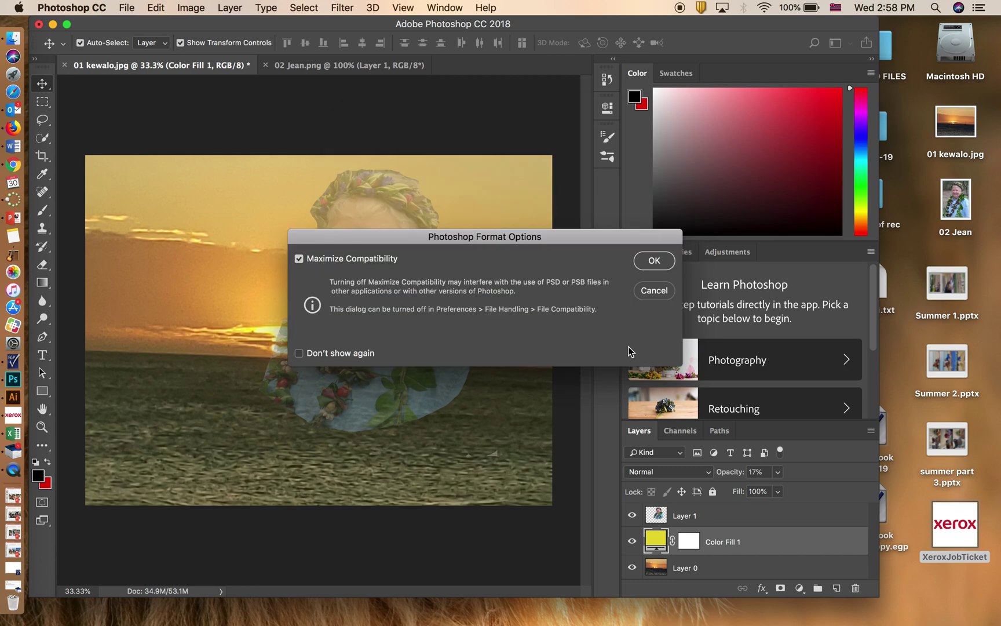
left_click(643, 262)
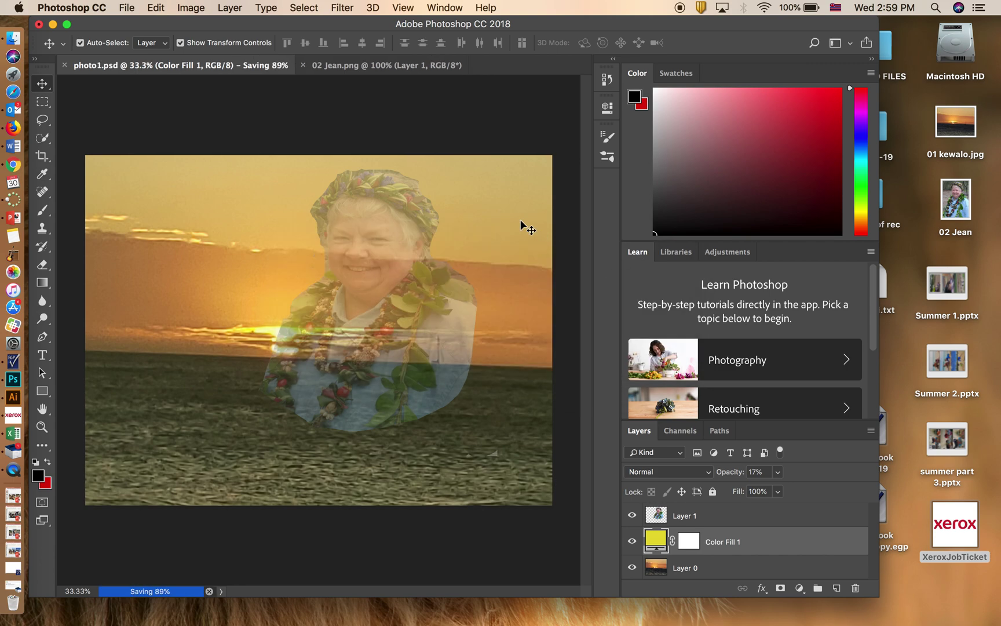
- Save a JPEG copy of the composite to the Desktop as photo1.jpg with quality 8 (High) and Baseline ("Standard") format
left_click(127, 8)
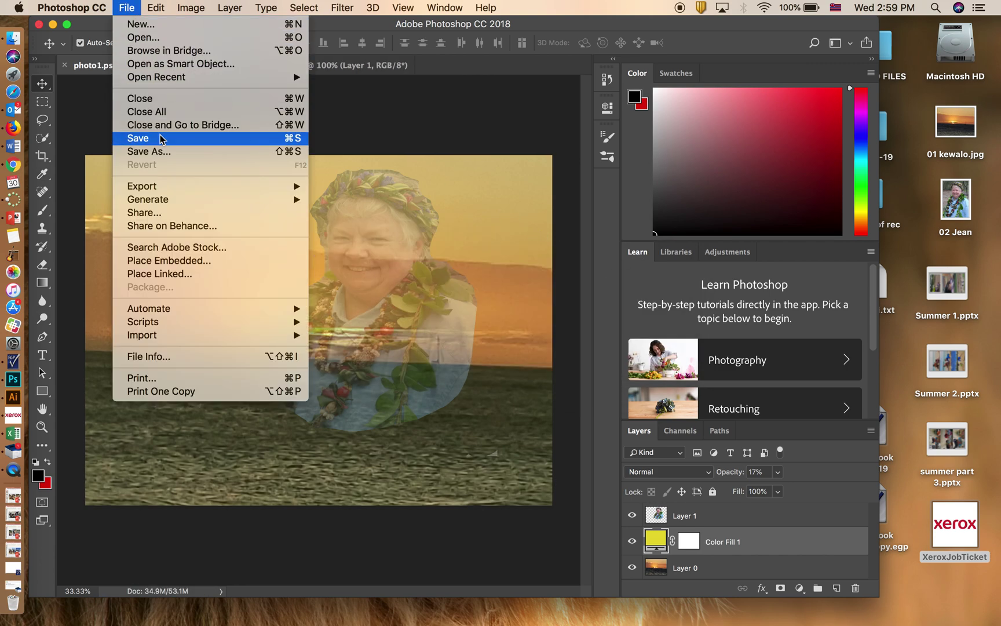
left_click(291, 152)
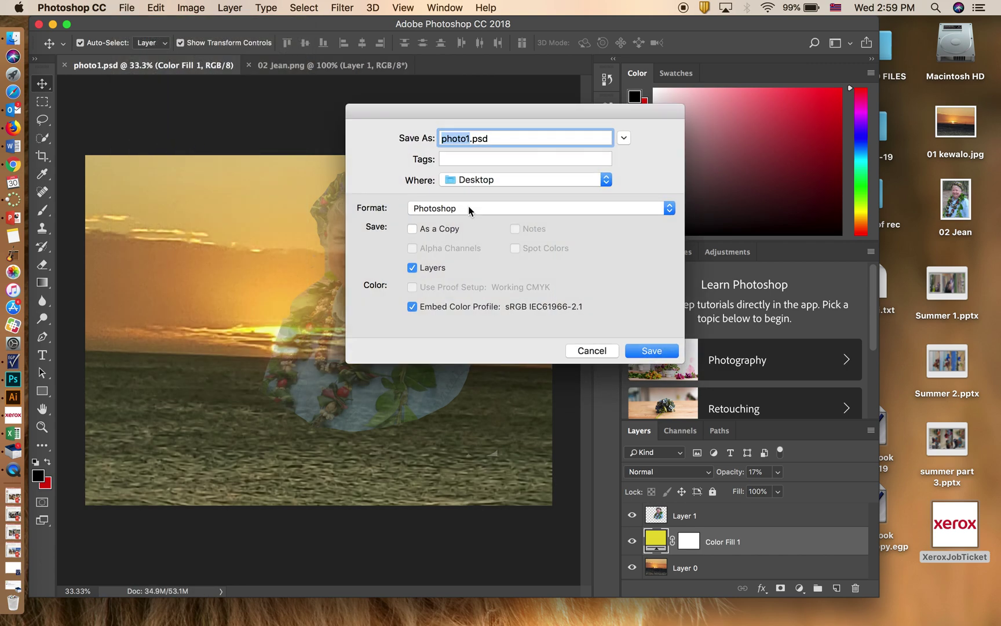
left_click(469, 208)
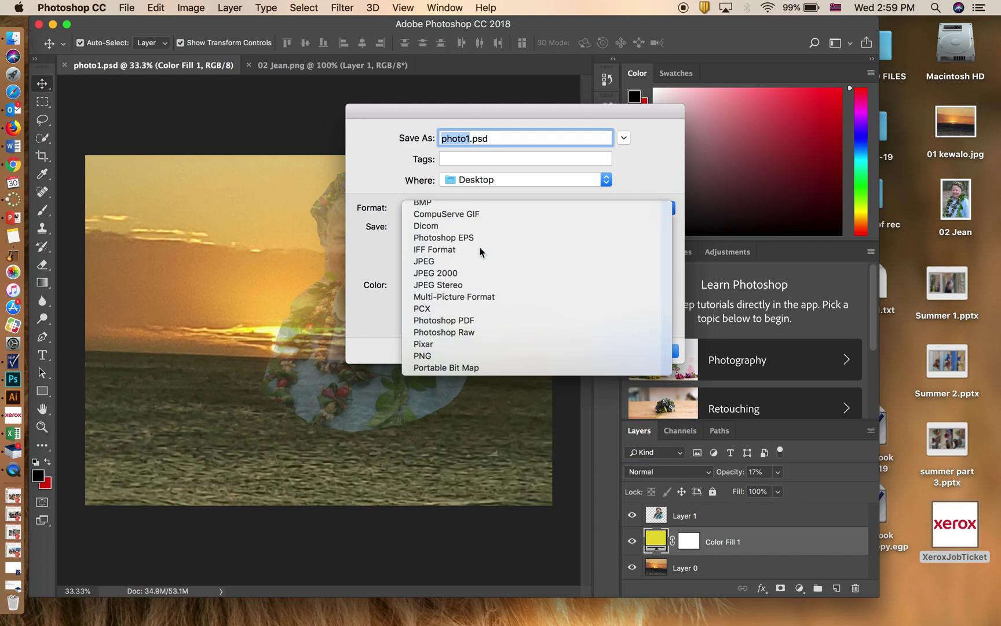
left_click(473, 261)
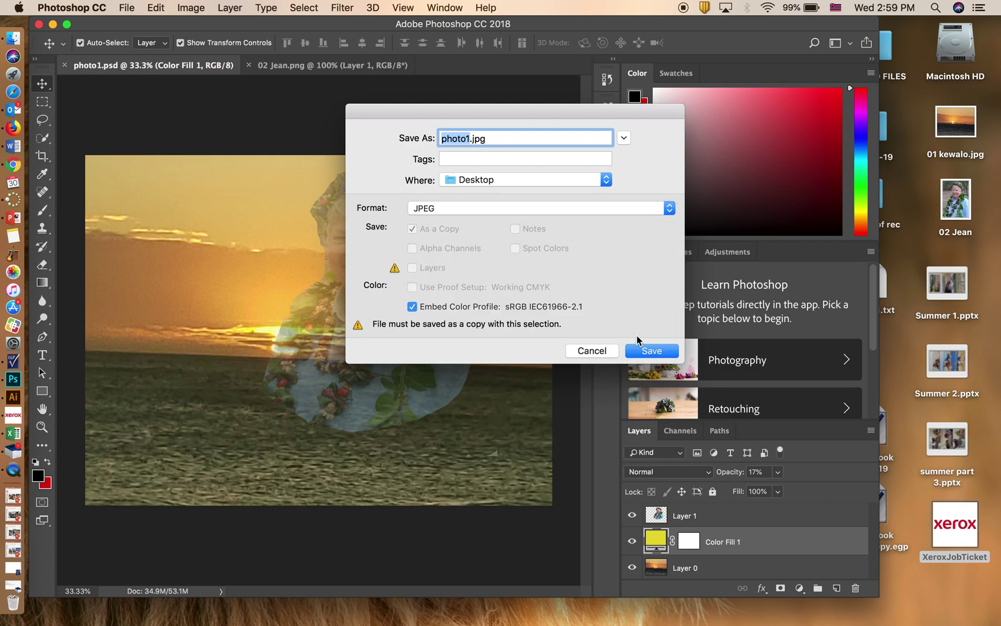
left_click(650, 350)
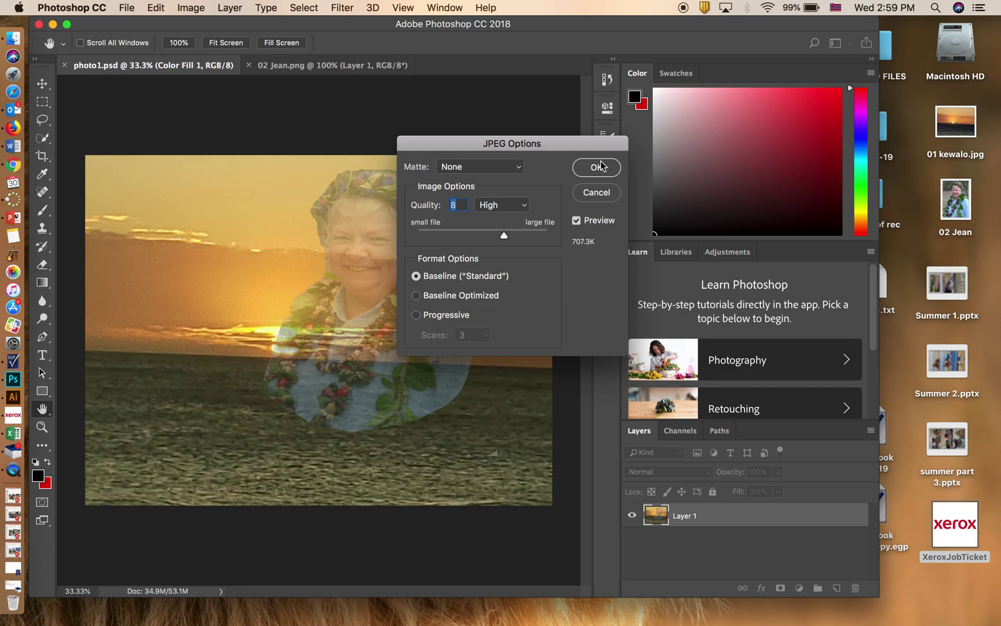
left_click(599, 167)
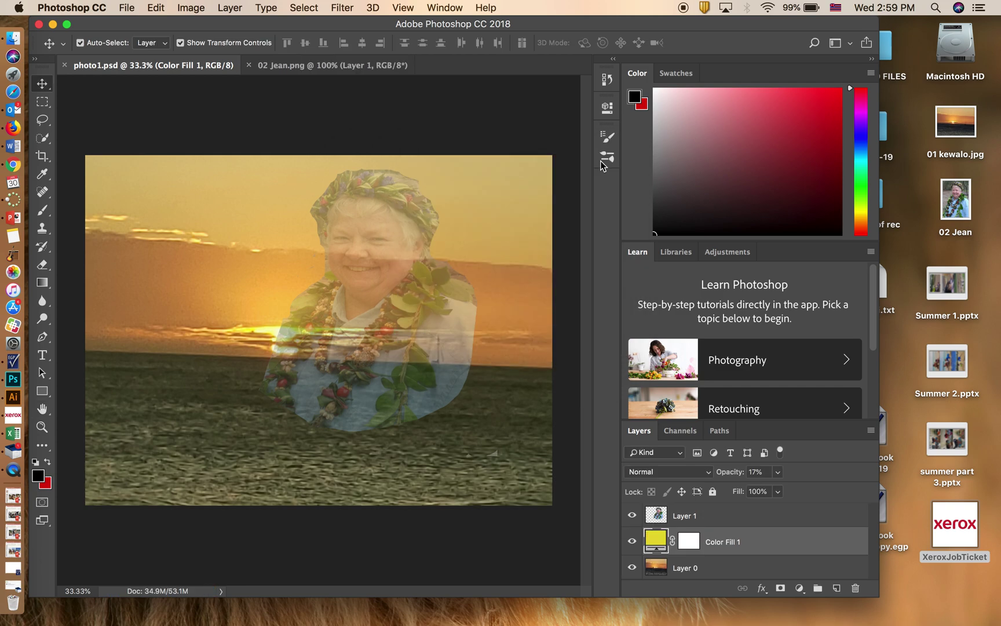